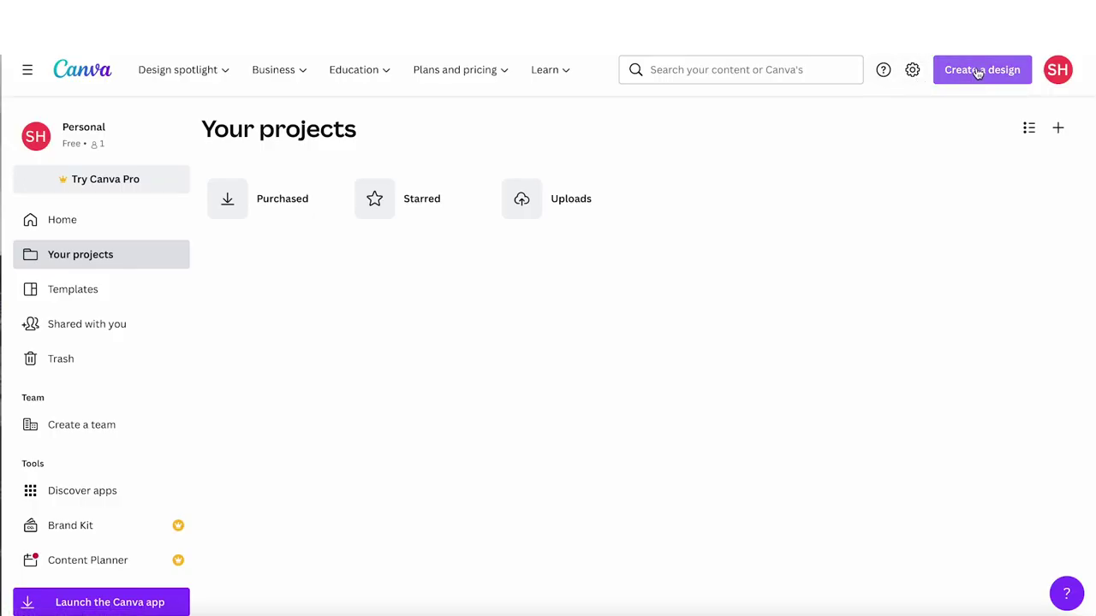
Create a new custom-size design 306 mm wide and 156 mm high
{"action": "left_click", "coordinate": [979, 73]}
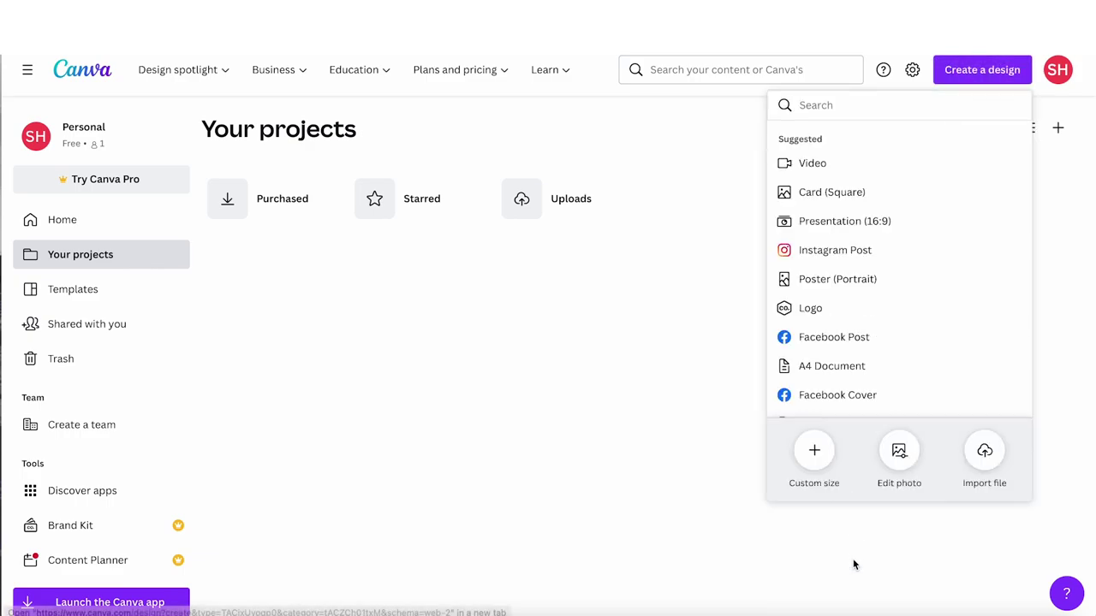
{"action": "left_click", "coordinate": [814, 460]}
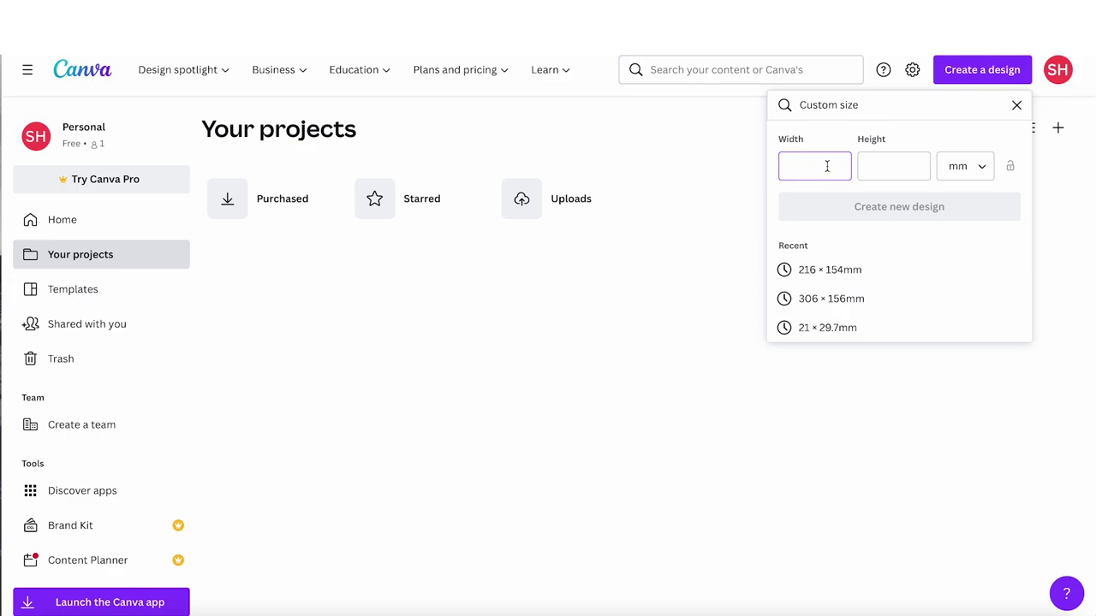
{"action": "type", "text": "306"}
{"action": "left_click", "coordinate": [878, 170]}
{"action": "type", "text": "1"}
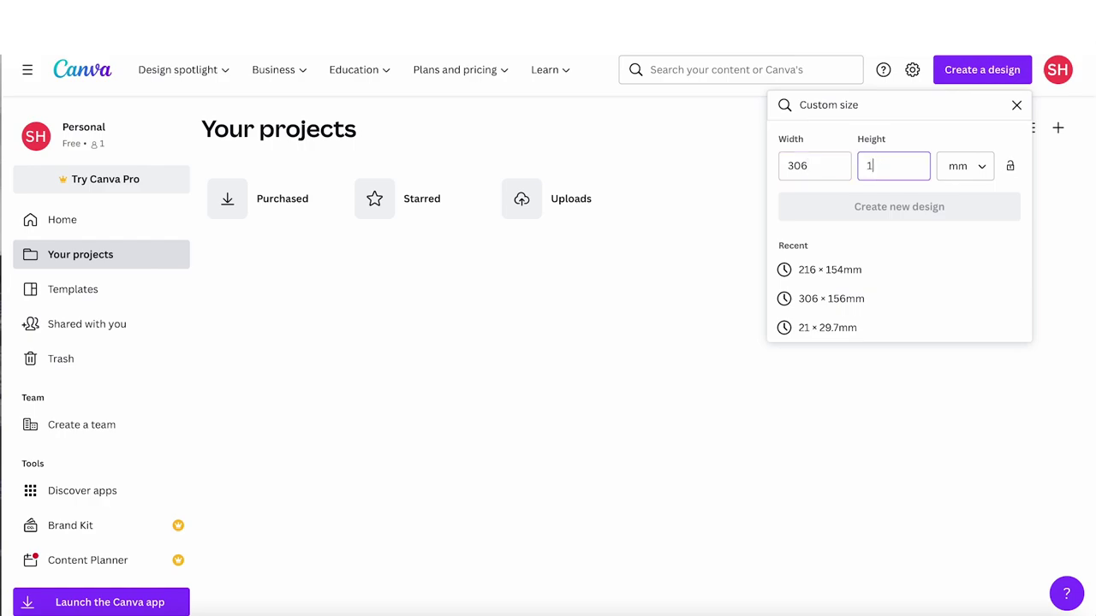
{"action": "type", "text": "56"}
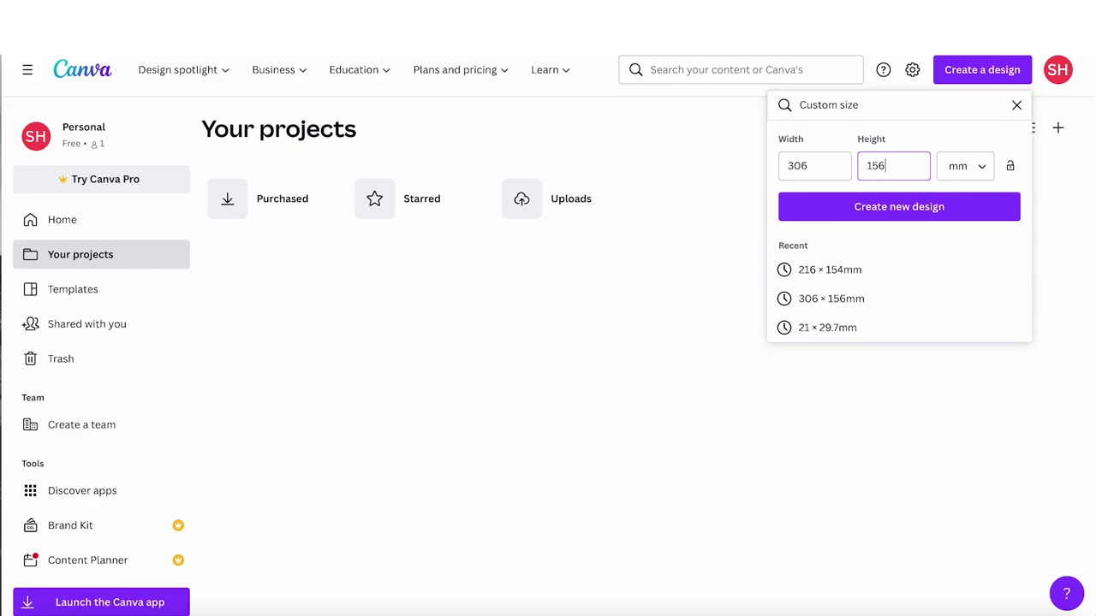
{"action": "left_click", "coordinate": [875, 213]}
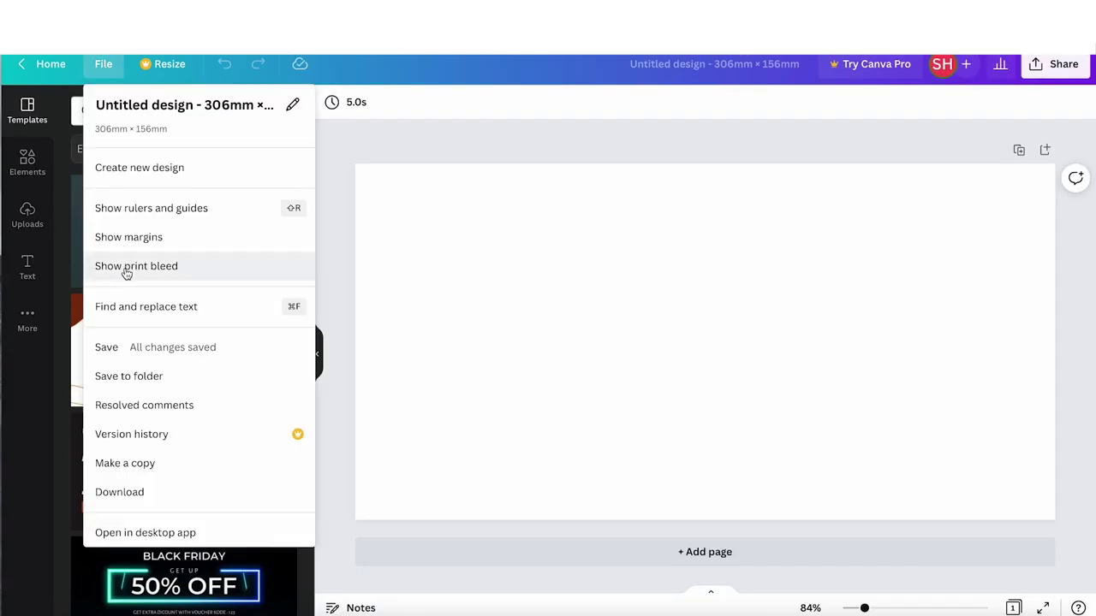
Turn on Show print bleed, Show margins and Show rulers and guides from the File menu
{"action": "left_click", "coordinate": [127, 272]}
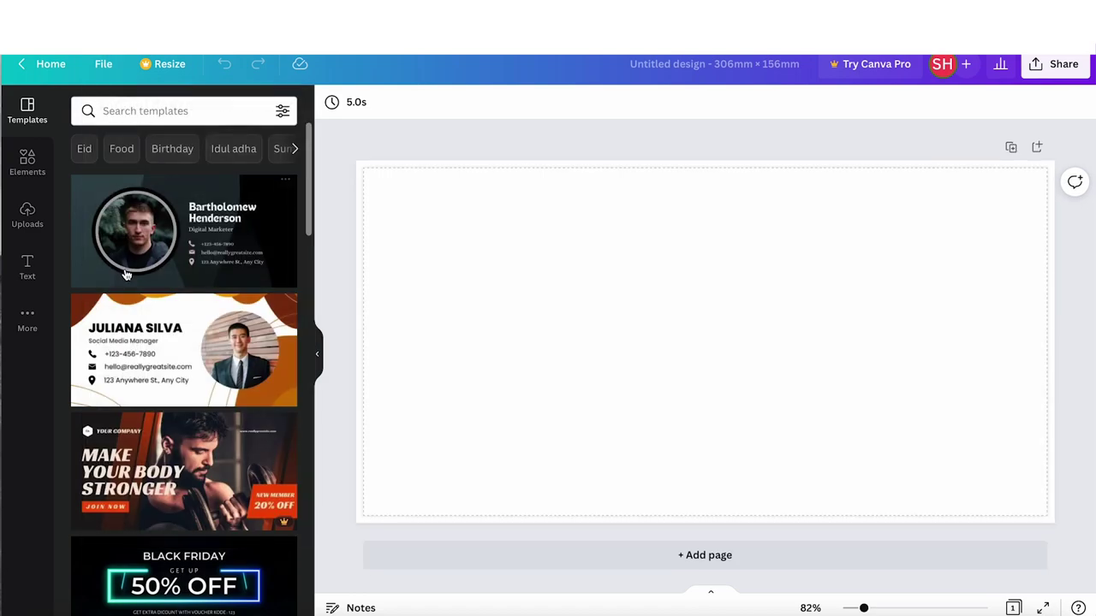
{"action": "left_click", "coordinate": [102, 65]}
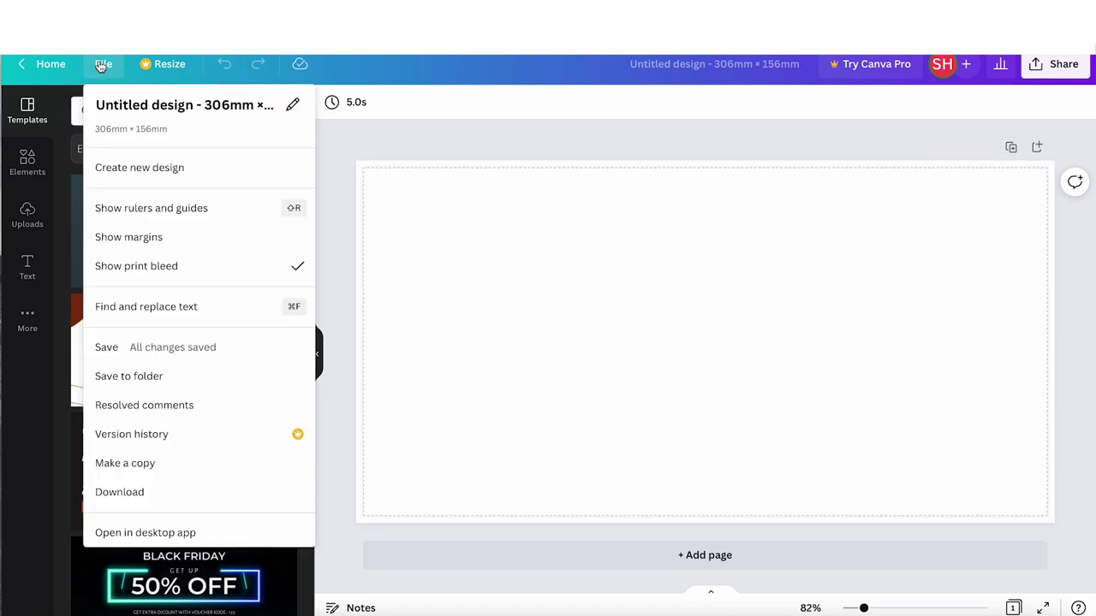
{"action": "left_click", "coordinate": [110, 246]}
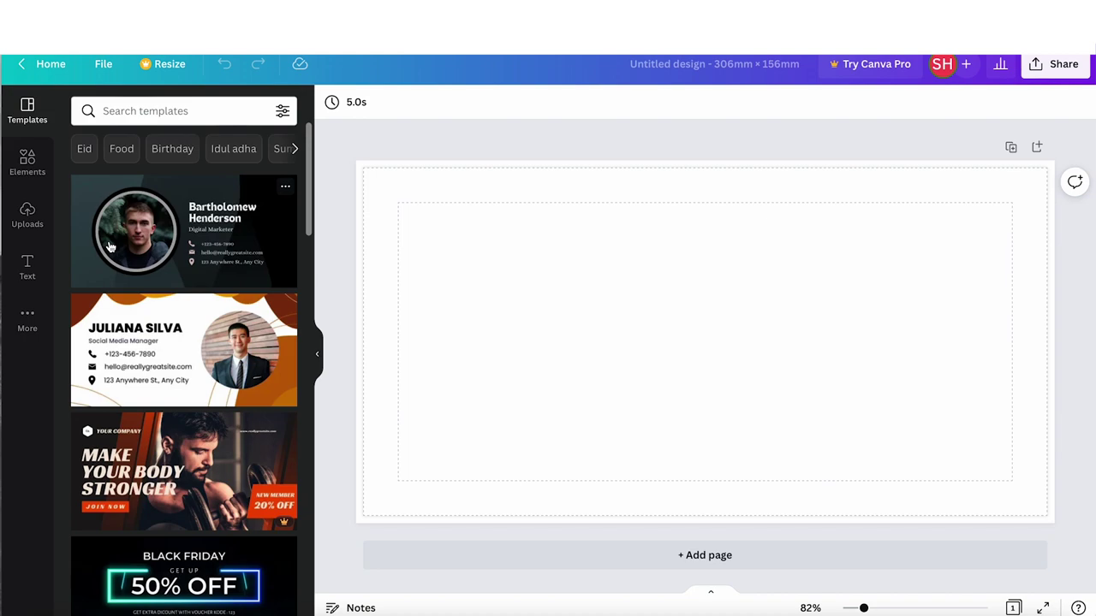
{"action": "left_click", "coordinate": [101, 67]}
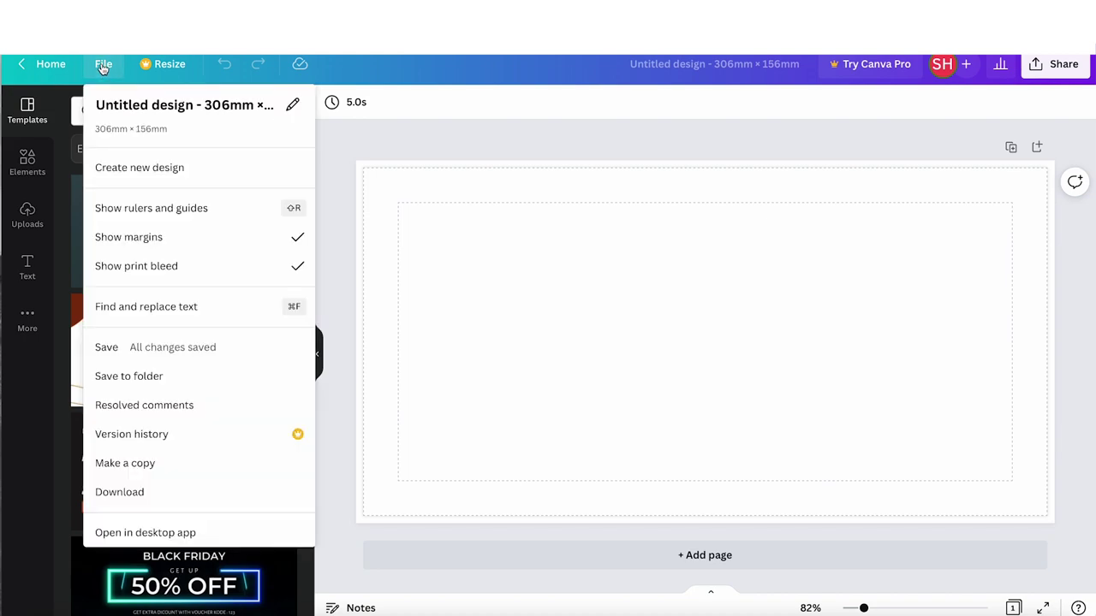
{"action": "left_click", "coordinate": [120, 217]}
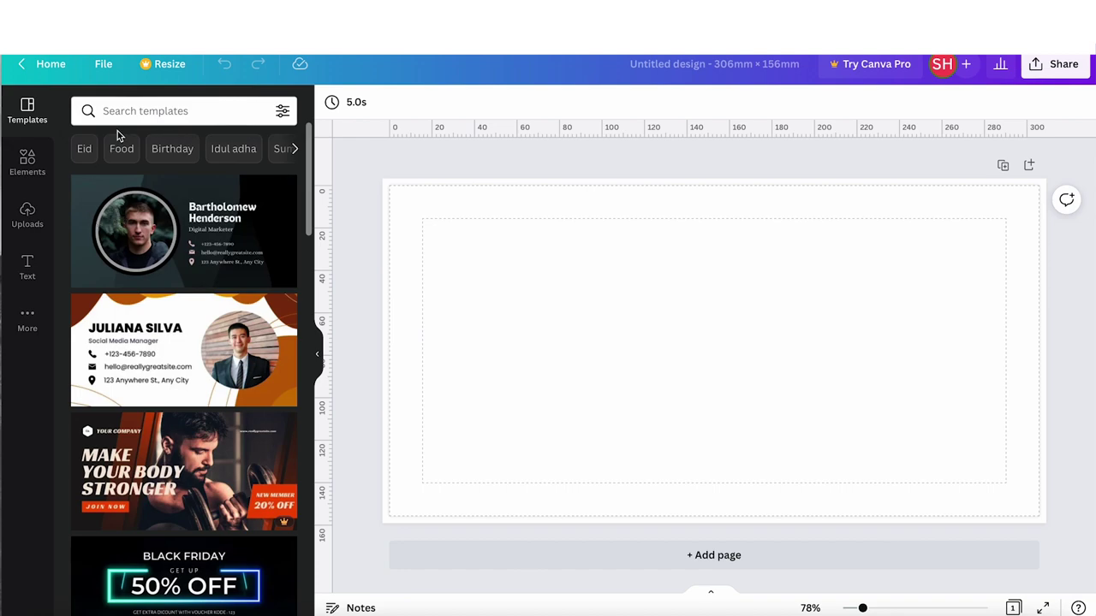
Upload the dog artwork and enlarge it to fill the page's right half
{"action": "left_click", "coordinate": [27, 212]}
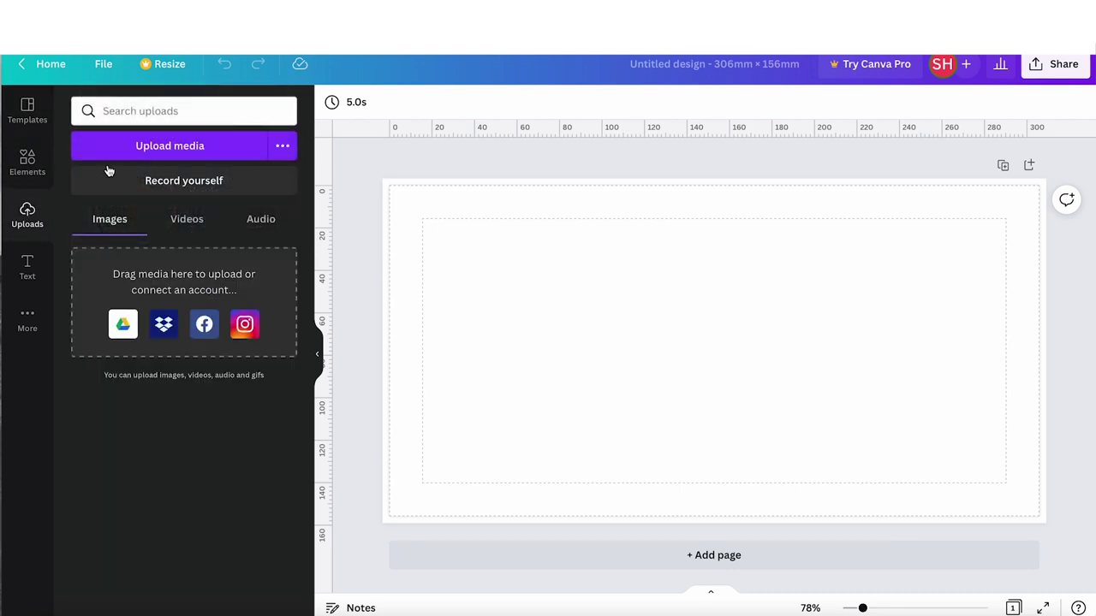
{"action": "left_click", "coordinate": [148, 150]}
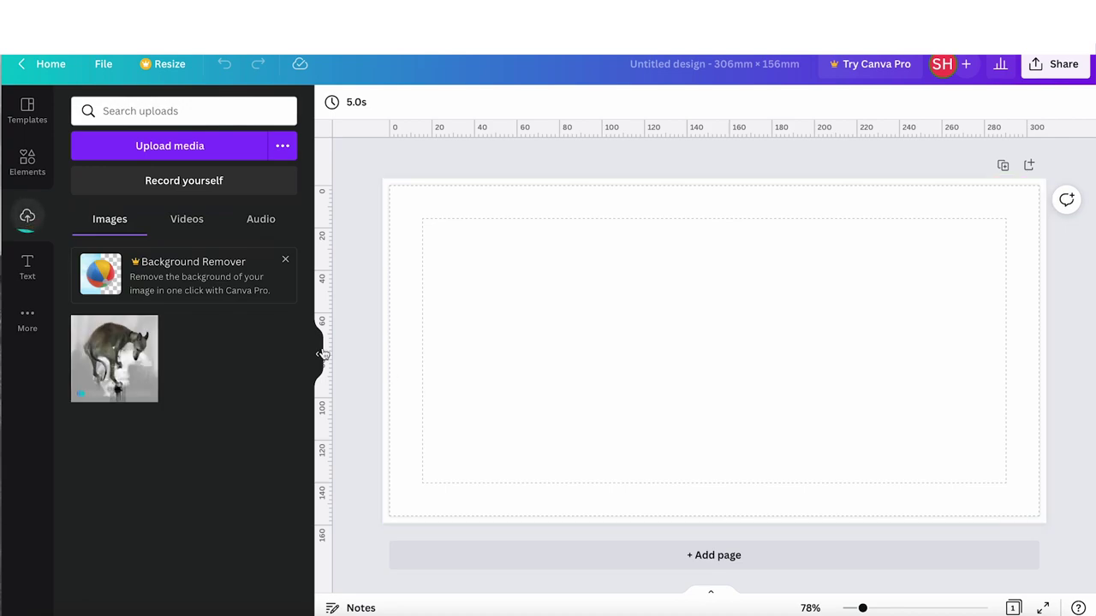
{"action": "left_click", "coordinate": [112, 364]}
{"action": "left_click_drag", "start_coordinate": [697, 370], "coordinate": [902, 317]}
{"action": "left_click_drag", "start_coordinate": [797, 426], "coordinate": [697, 521]}
{"action": "left_click", "coordinate": [571, 402]}
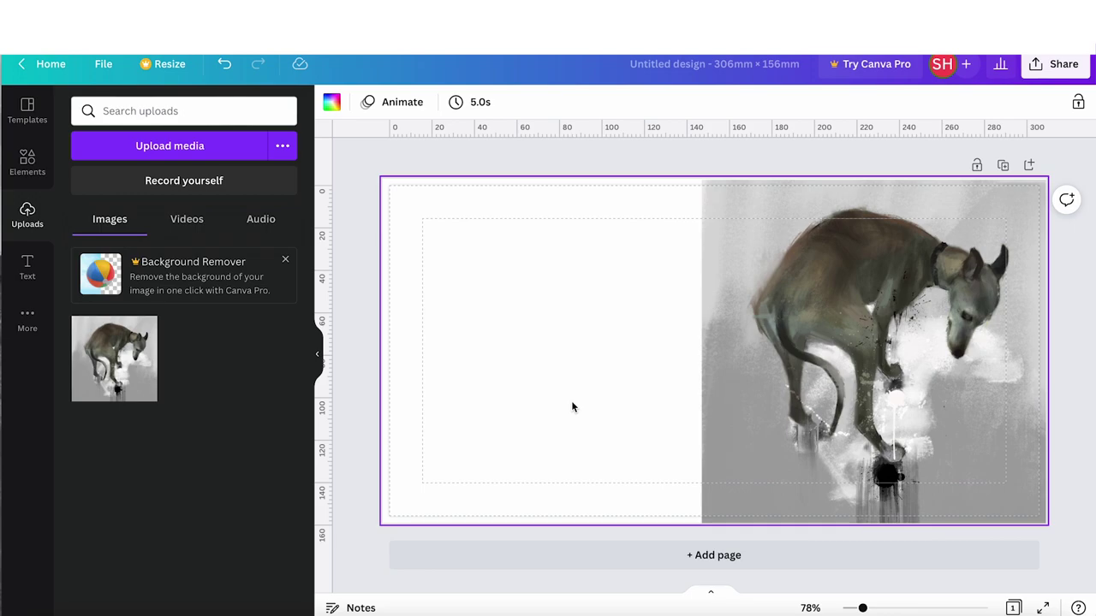
Add the artist's website address as size-13 body text on the bottom-left margin guide
{"action": "left_click", "coordinate": [27, 267]}
{"action": "left_click", "coordinate": [139, 262]}
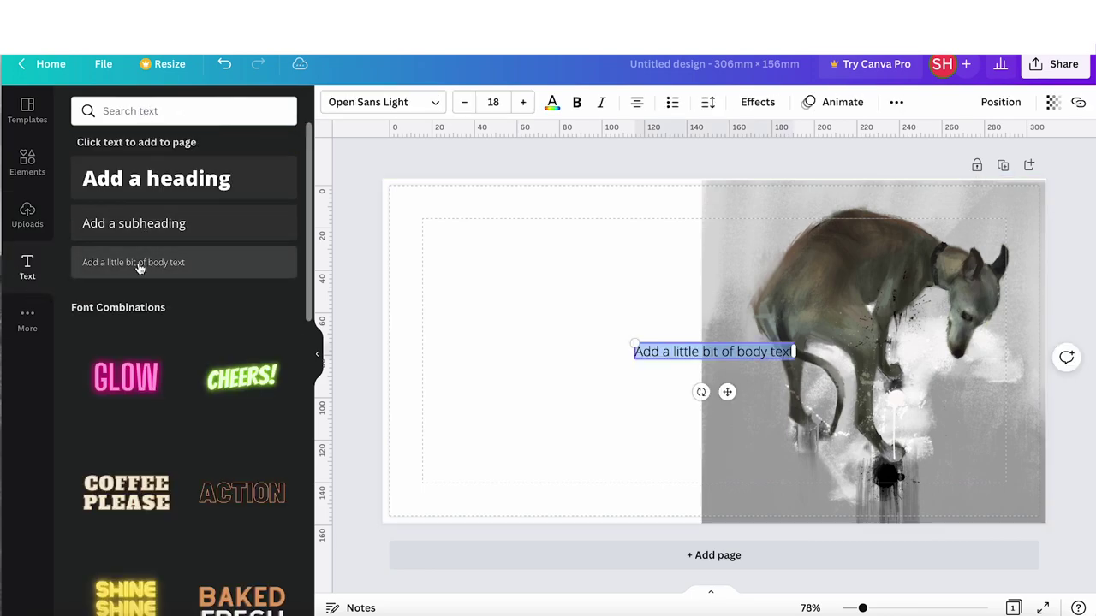
{"action": "left_click_drag", "start_coordinate": [727, 391], "coordinate": [514, 510]}
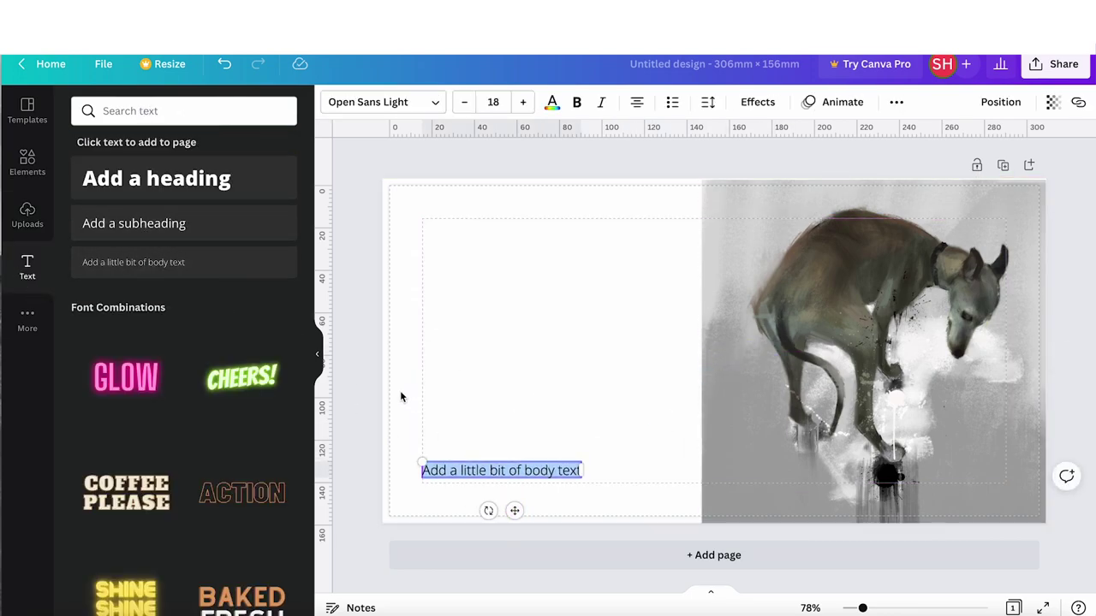
{"action": "left_click", "coordinate": [579, 470]}
{"action": "key", "text": "BackSpace"}
{"action": "key", "text": "BackSpace"}
{"action": "key", "text": "BackSpace"}
{"action": "key", "text": "BackSpace"}
{"action": "key", "text": "BackSpace"}
{"action": "key", "text": "BackSpace"}
{"action": "key", "text": "BackSpace"}
{"action": "key", "text": "BackSpace"}
{"action": "key", "text": "BackSpace"}
{"action": "key", "text": "BackSpace"}
{"action": "key", "text": "BackSpace"}
{"action": "key", "text": "BackSpace"}
{"action": "key", "text": "BackSpace"}
{"action": "key", "text": "BackSpace"}
{"action": "key", "text": "BackSpace"}
{"action": "key", "text": "BackSpace"}
{"action": "key", "text": "BackSpace"}
{"action": "key", "text": "BackSpace"}
{"action": "key", "text": "BackSpace"}
{"action": "key", "text": "BackSpace"}
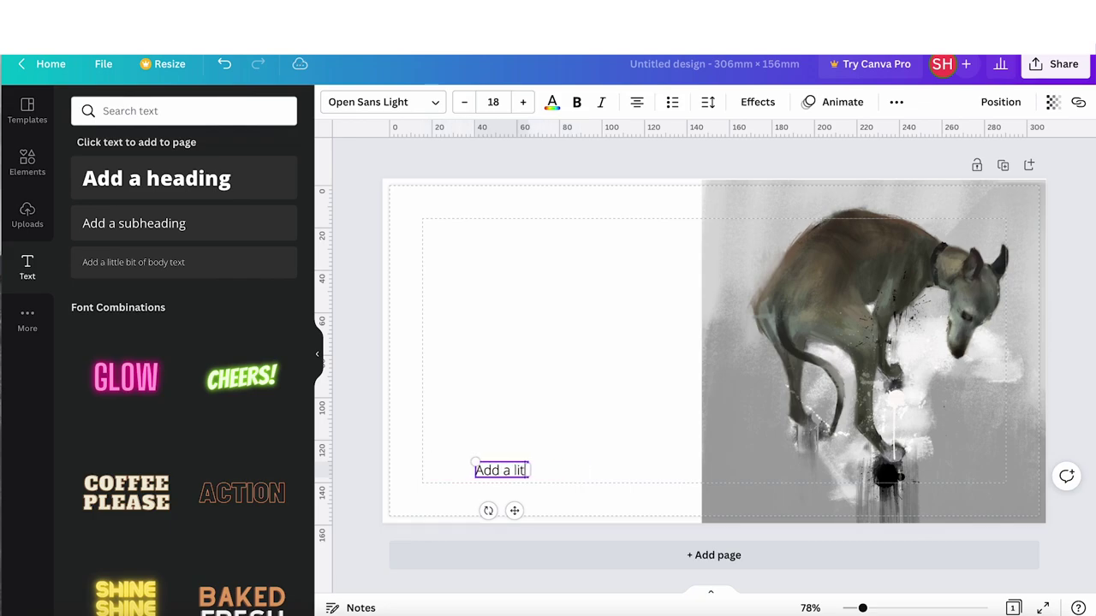
{"action": "type", "text": "sara"}
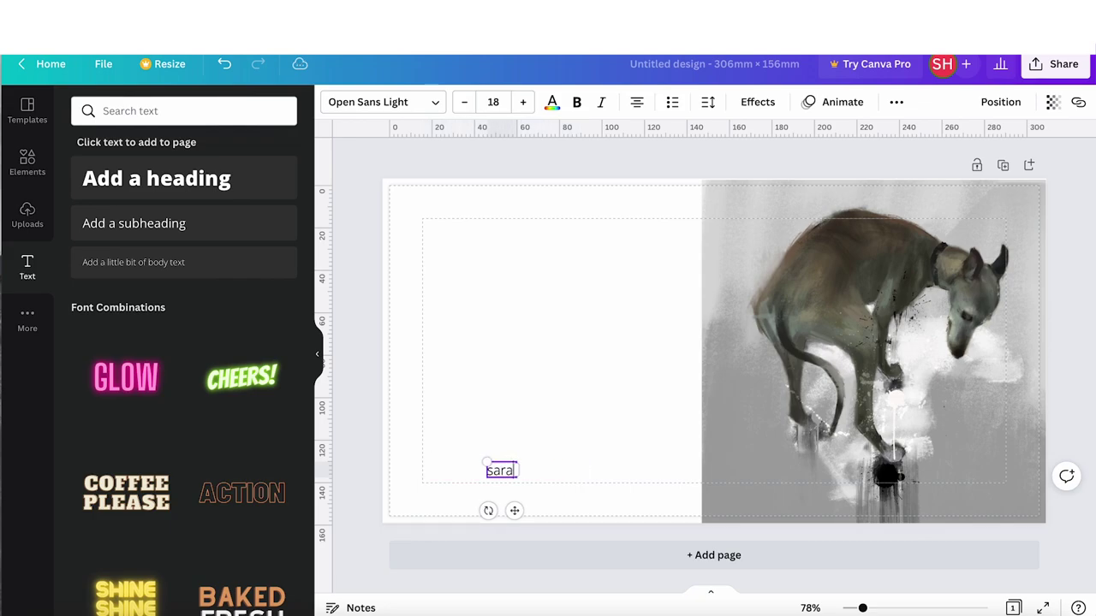
{"action": "type", "text": "hhallidayart"}
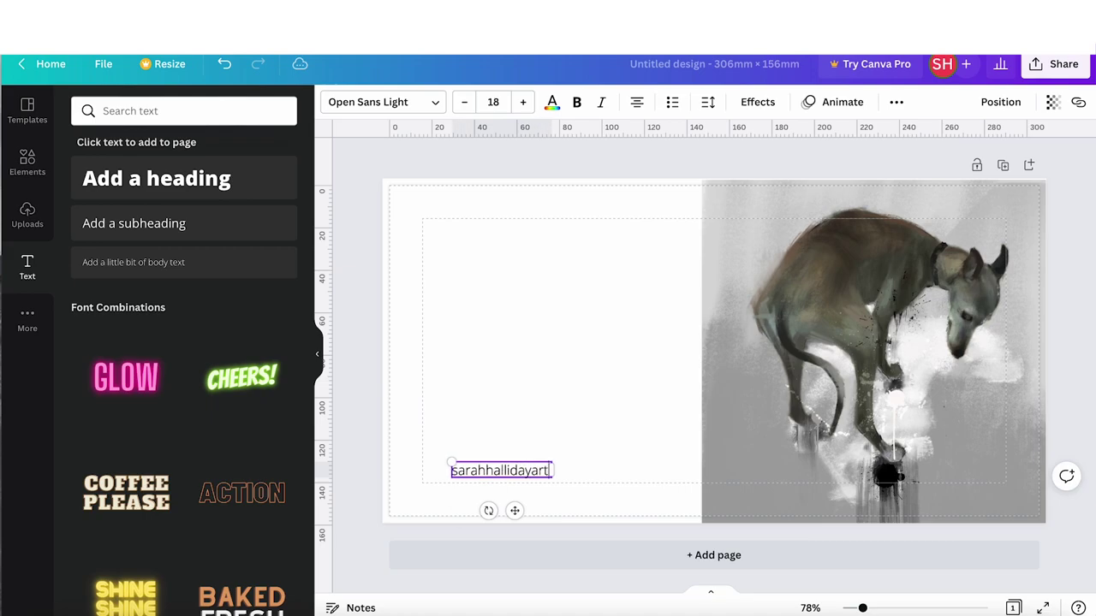
{"action": "type", "text": ".com"}
{"action": "triple_click", "coordinate": [546, 470]}
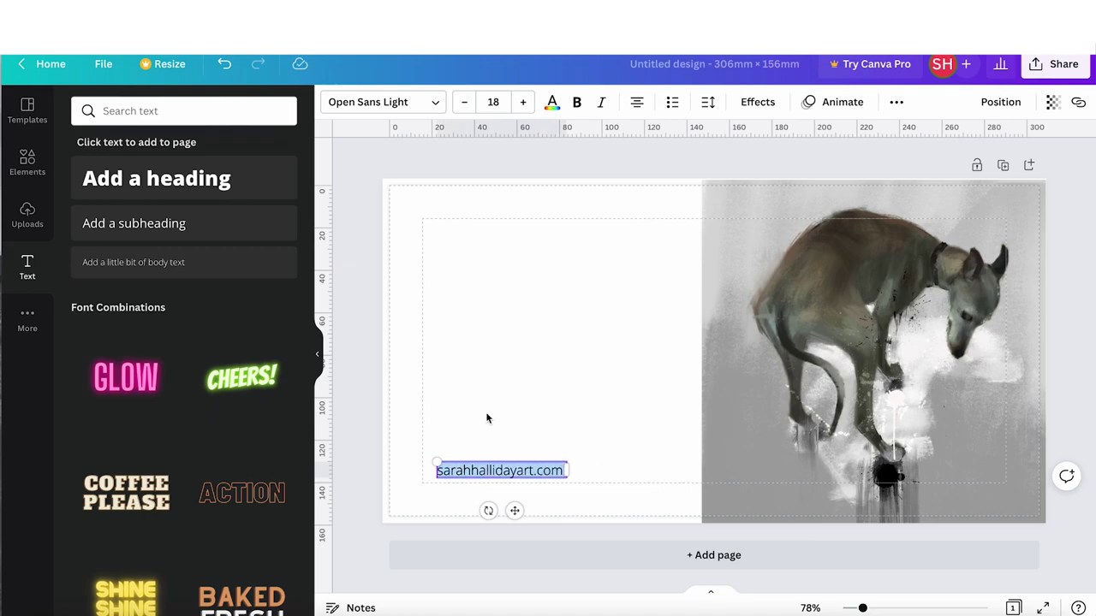
{"action": "left_click", "coordinate": [465, 103]}
{"action": "left_click", "coordinate": [465, 103]}
{"action": "left_click", "coordinate": [465, 102]}
{"action": "left_click", "coordinate": [465, 102]}
{"action": "left_click", "coordinate": [465, 103]}
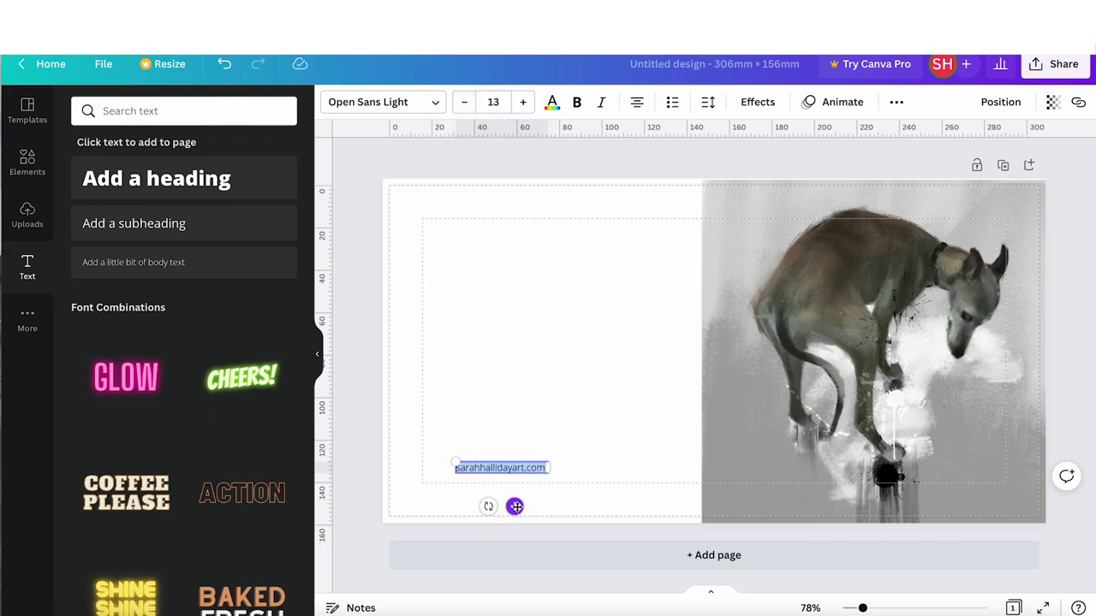
{"action": "left_click_drag", "start_coordinate": [516, 506], "coordinate": [482, 504]}
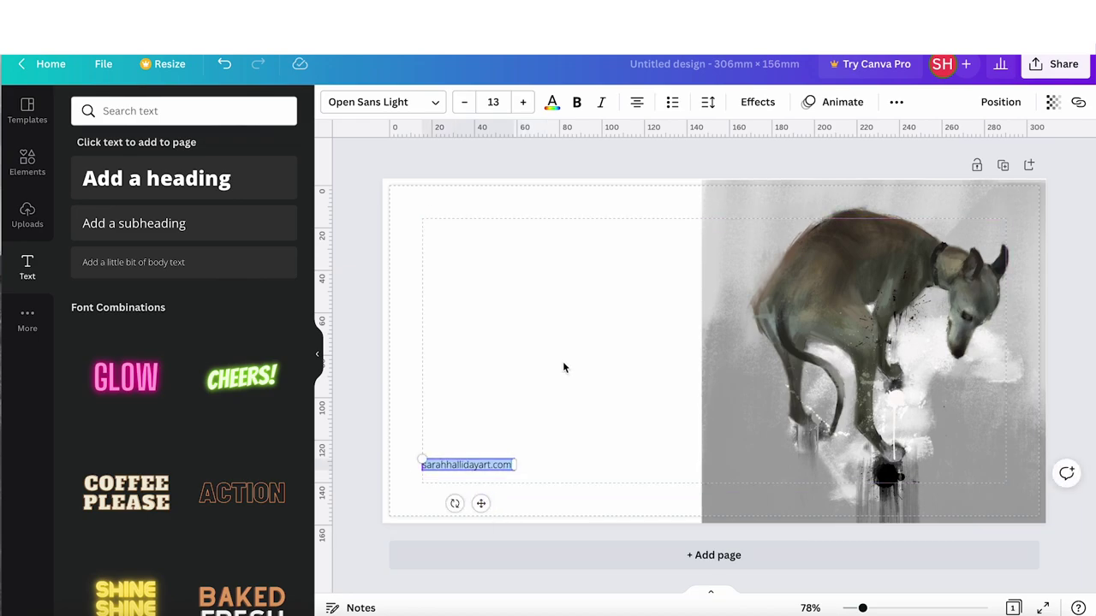
Add a second page with a size-26 'Happy Birthday' heading on its right half
{"action": "left_click", "coordinate": [712, 556]}
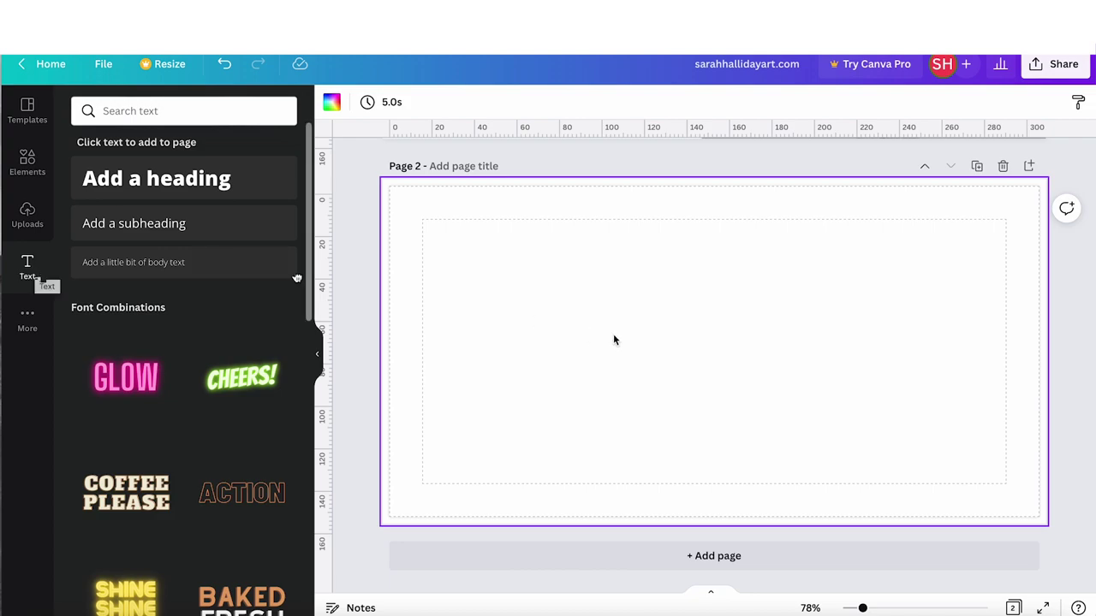
{"action": "left_click", "coordinate": [162, 184]}
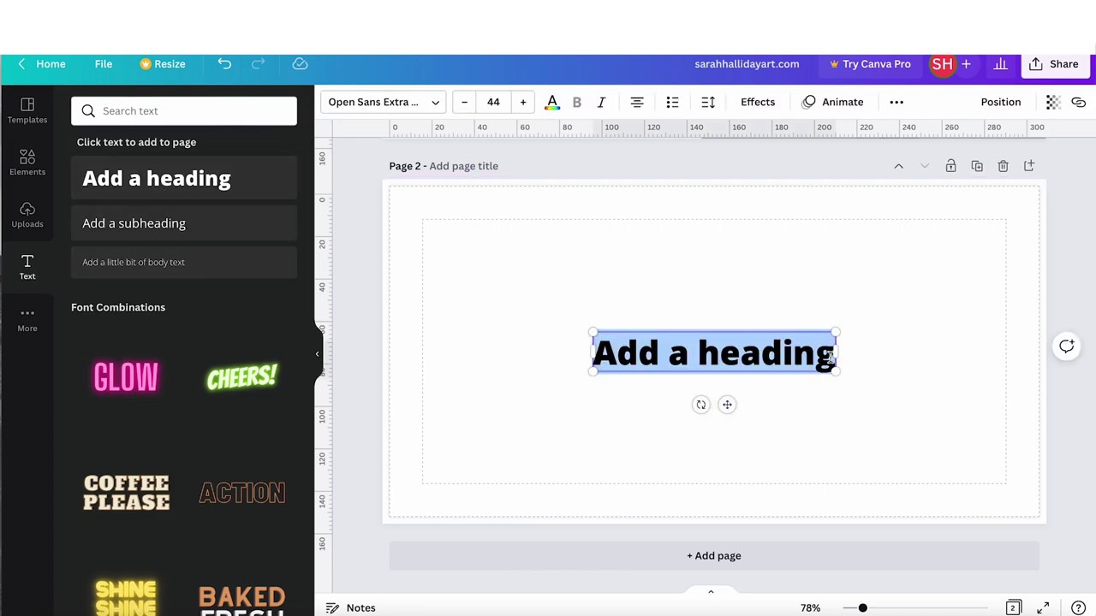
{"action": "key", "text": "BackSpace"}
{"action": "type", "text": "Happy Birthday"}
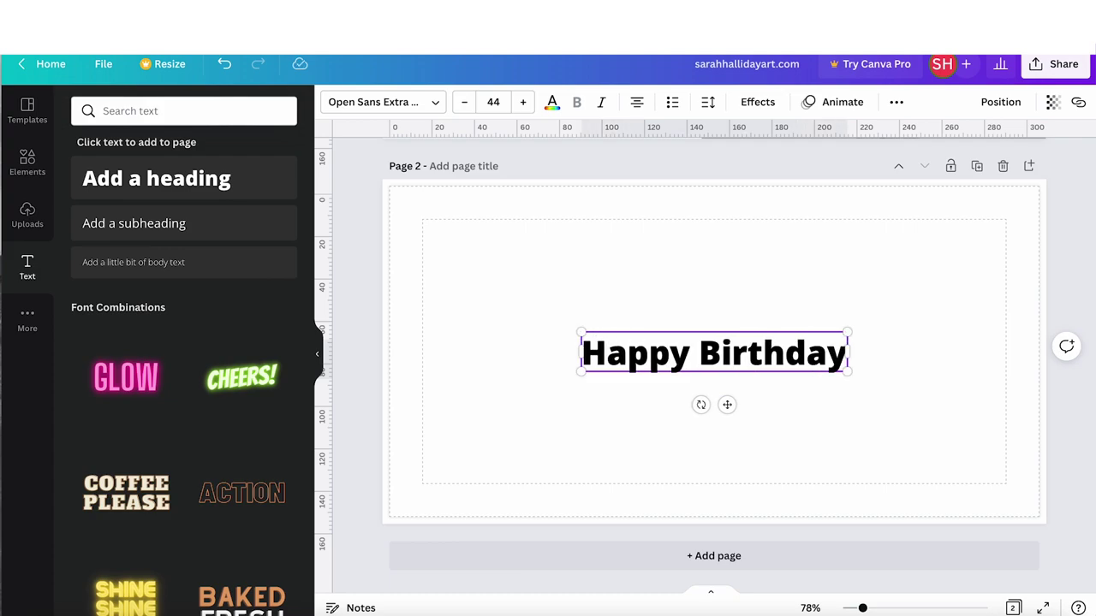
{"action": "key", "text": "ctrl+a"}
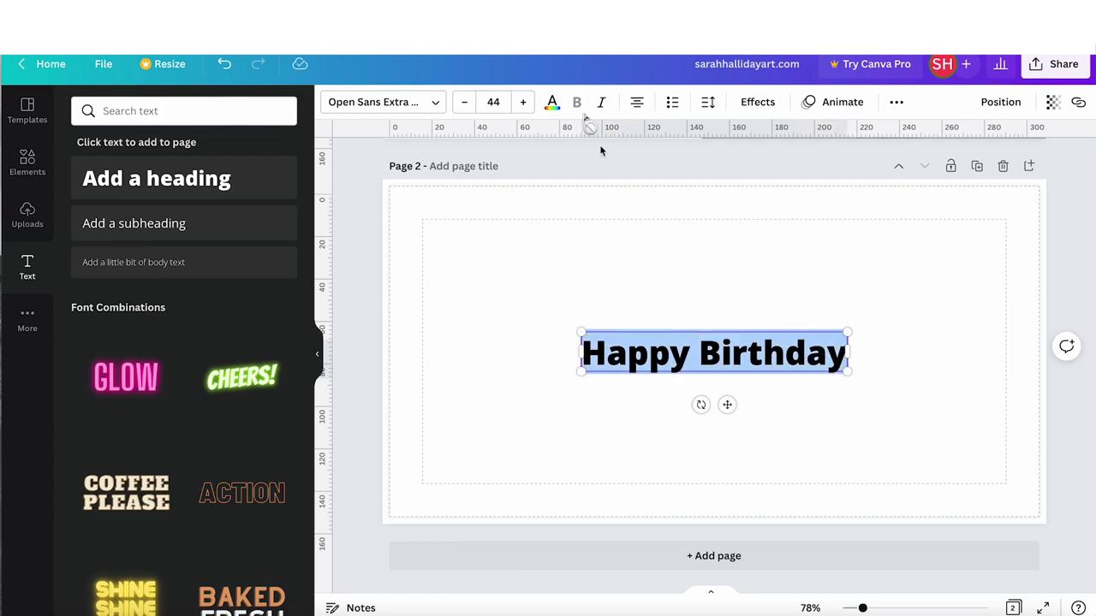
{"action": "left_click", "coordinate": [464, 102]}
{"action": "left_click", "coordinate": [464, 101]}
{"action": "left_click", "coordinate": [464, 102]}
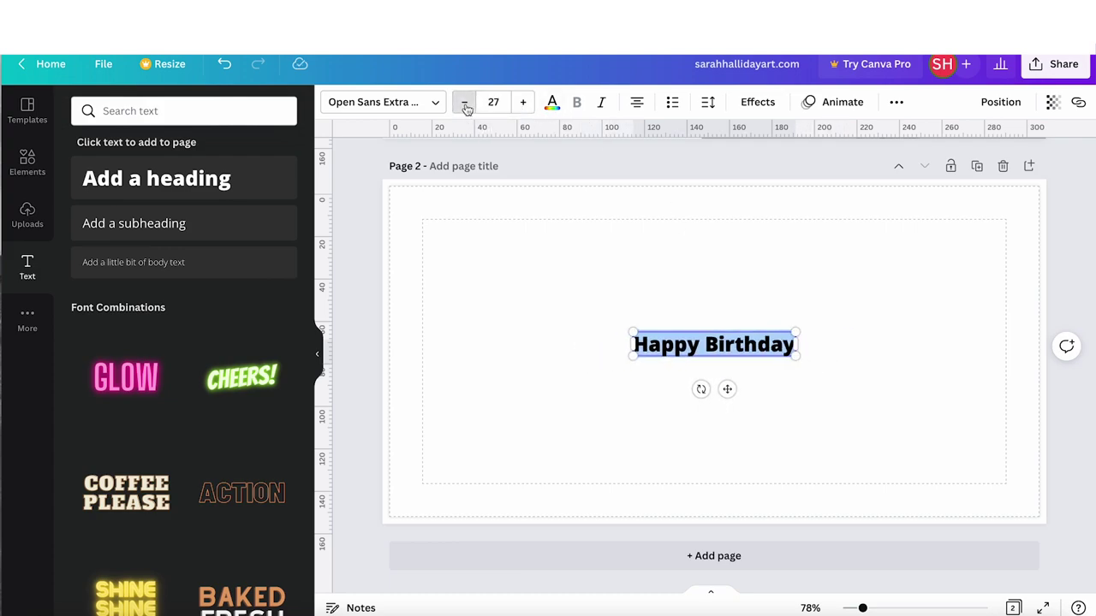
{"action": "left_click", "coordinate": [465, 102]}
{"action": "left_click_drag", "start_coordinate": [727, 389], "coordinate": [898, 385]}
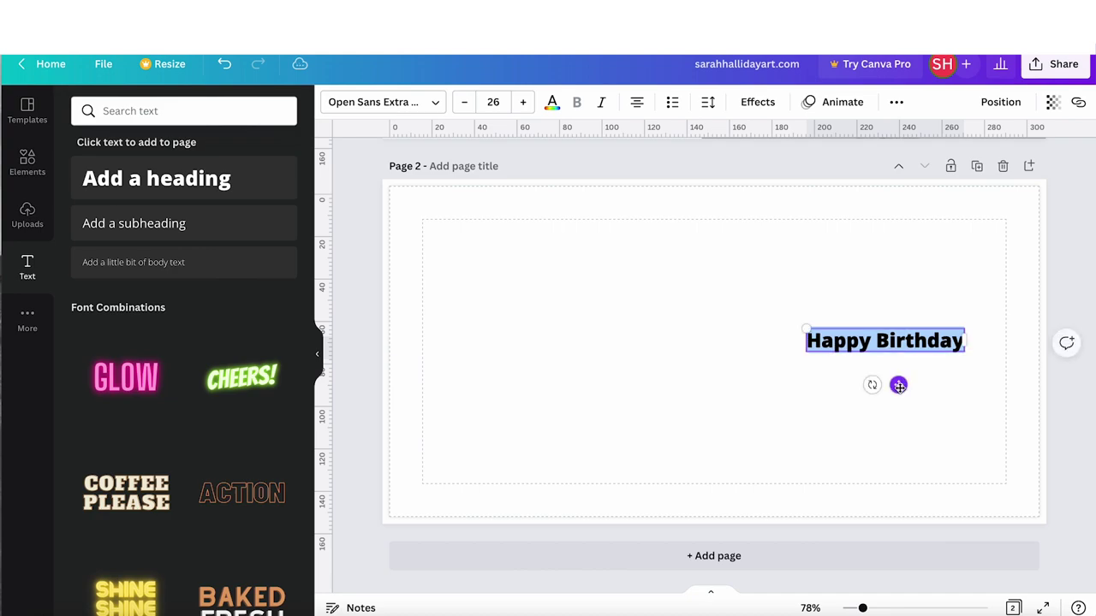
{"action": "left_click", "coordinate": [646, 299]}
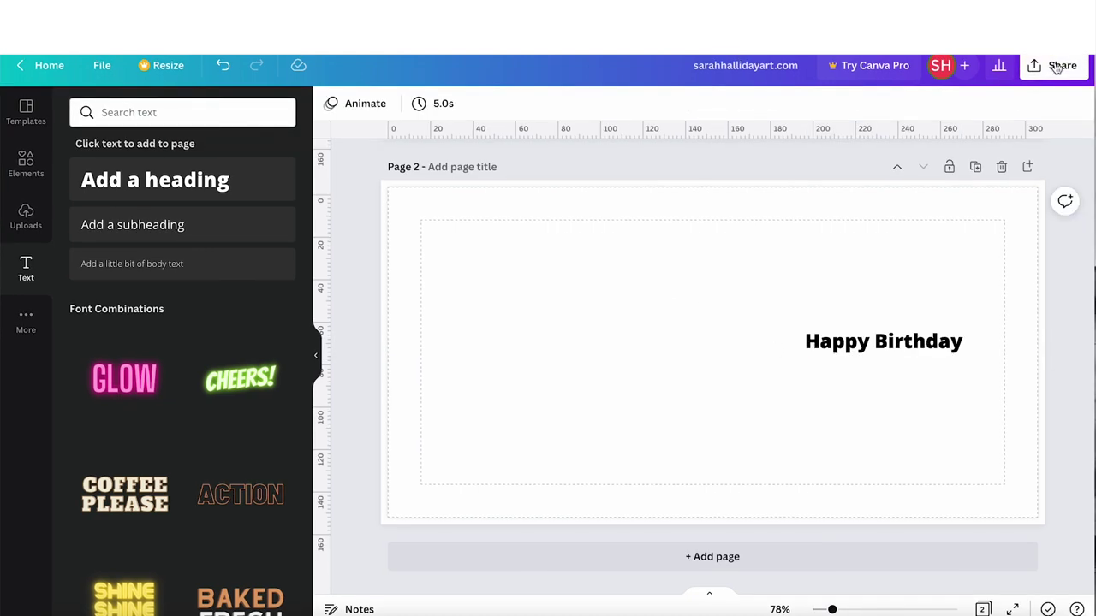
Choose PDF Print as the download file type for all pages
{"action": "left_click", "coordinate": [1048, 72]}
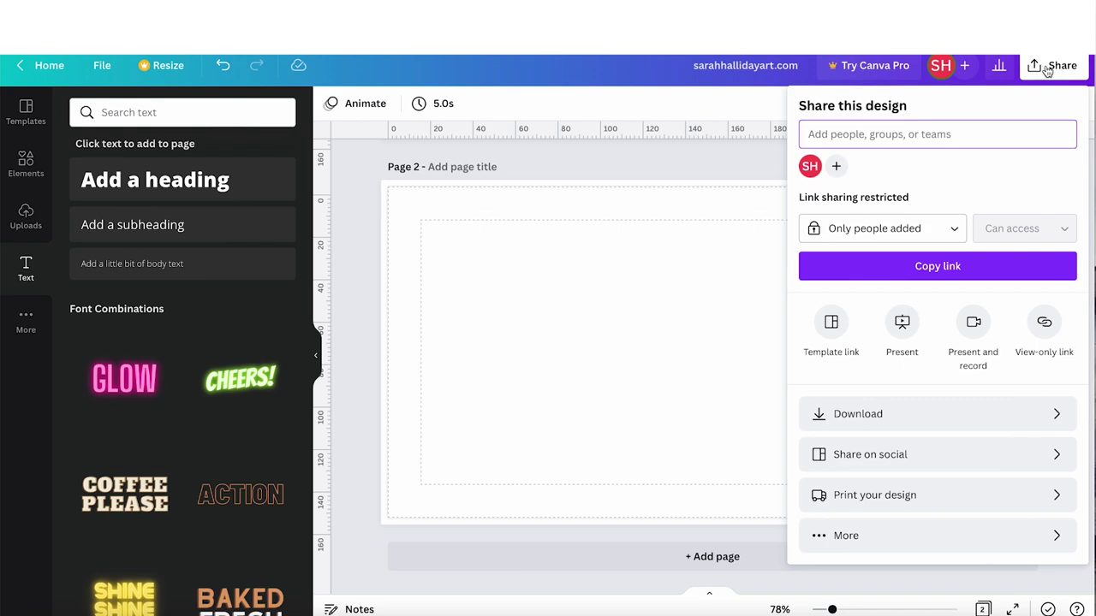
{"action": "left_click", "coordinate": [858, 419]}
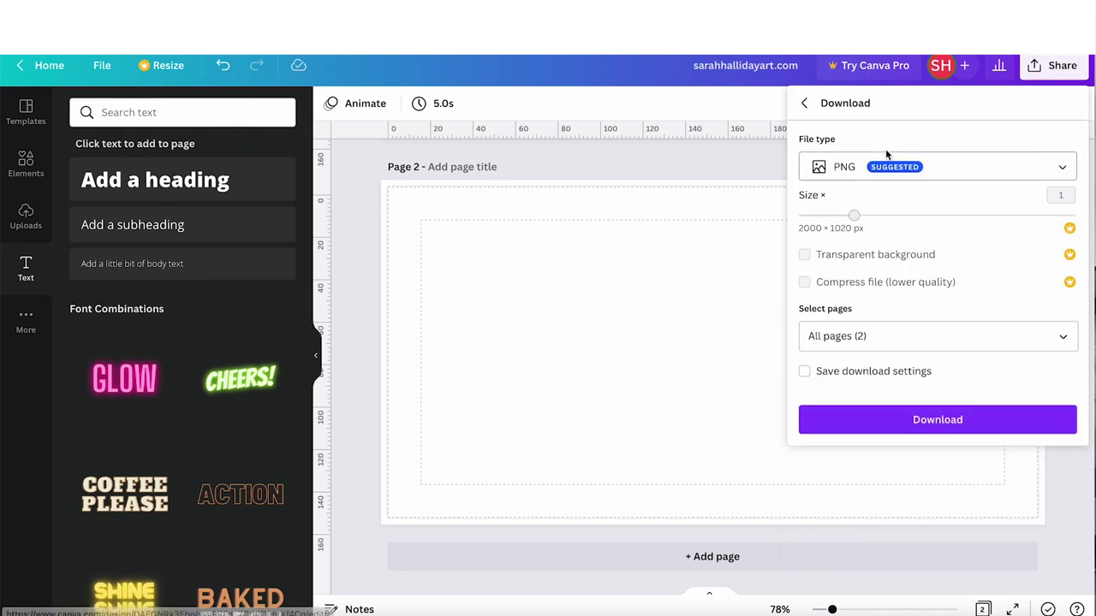
{"action": "left_click", "coordinate": [1061, 169]}
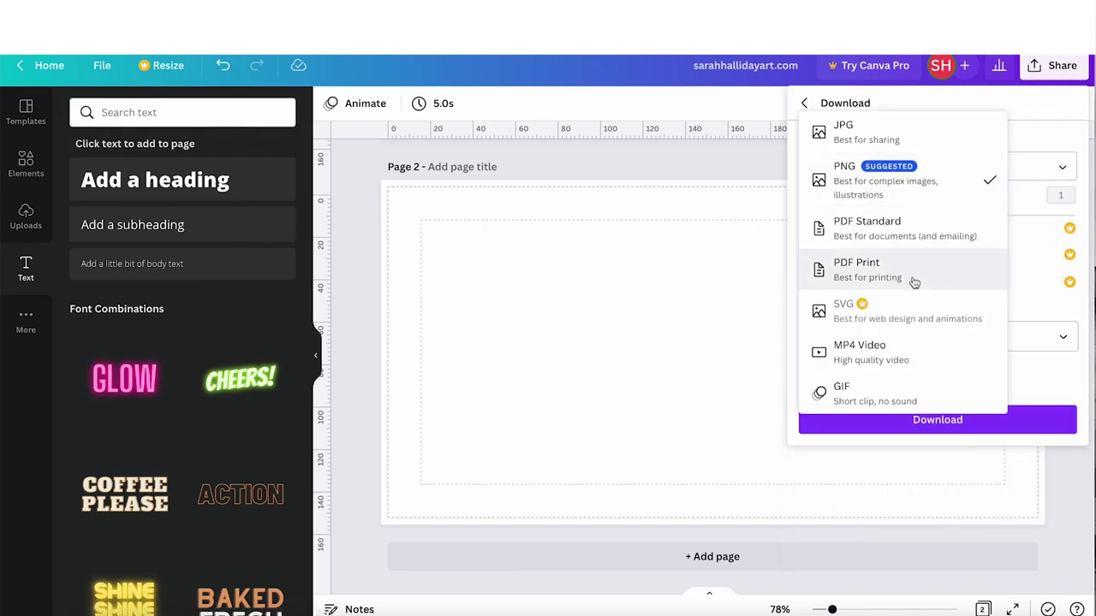
{"action": "left_click", "coordinate": [851, 270]}
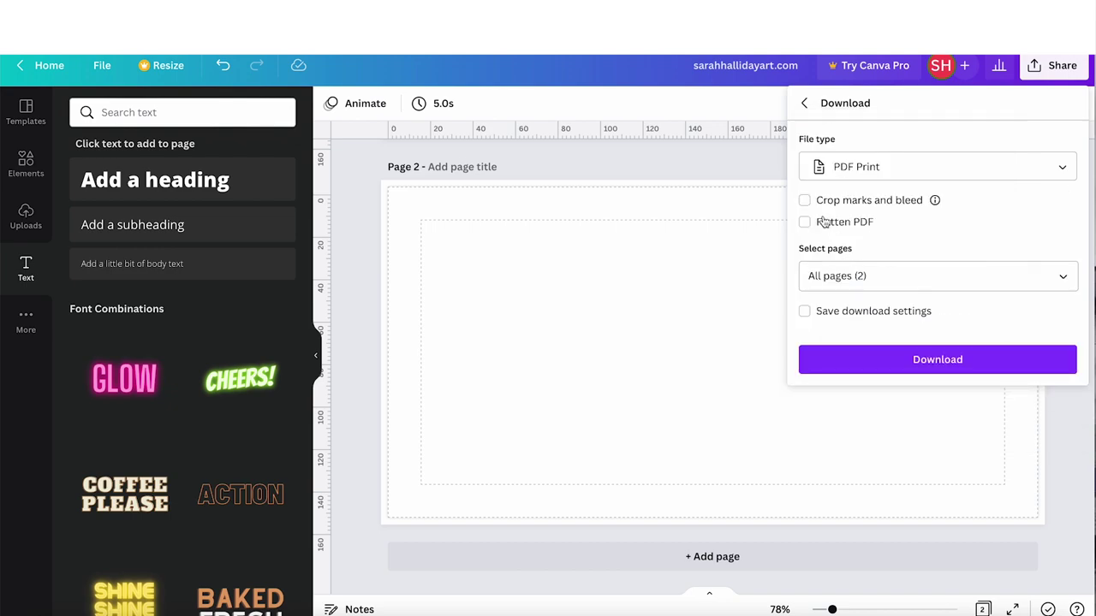